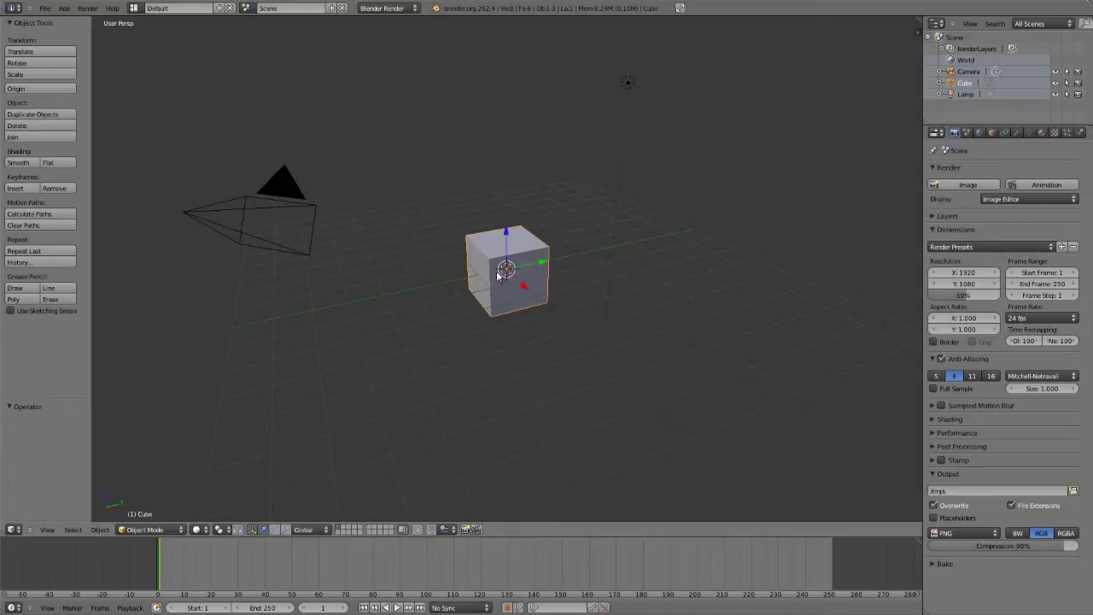
# Step: Drag the manipulator arrows to slide the cube along one axis, then raise it about 0.991 along Z
pyautogui.moveTo(525, 286); pyautogui.dragTo(500, 256)
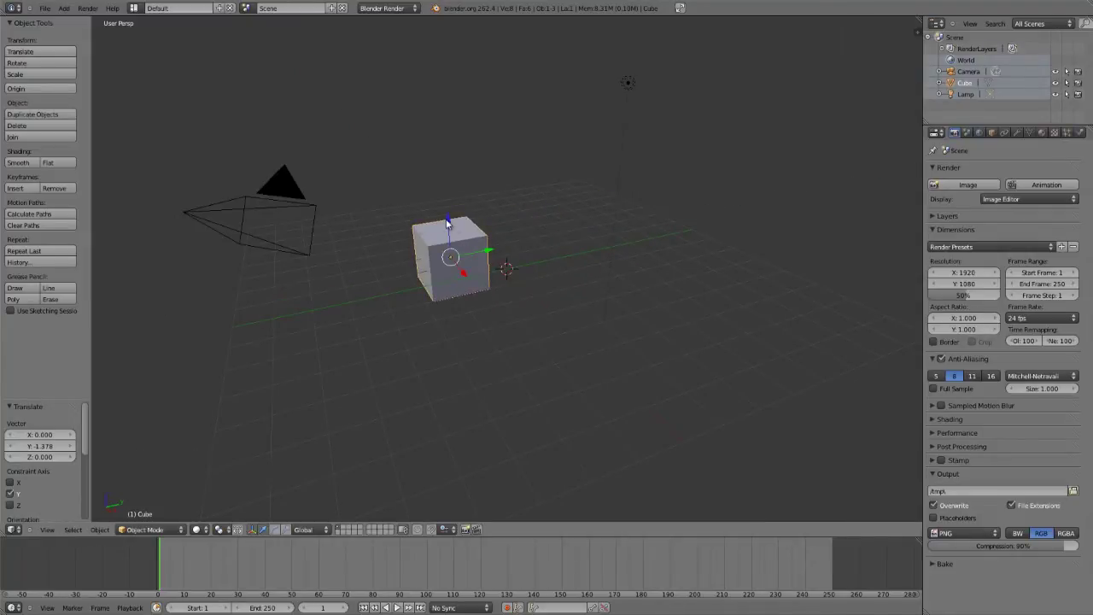
pyautogui.moveTo(446, 222); pyautogui.dragTo(513, 250)
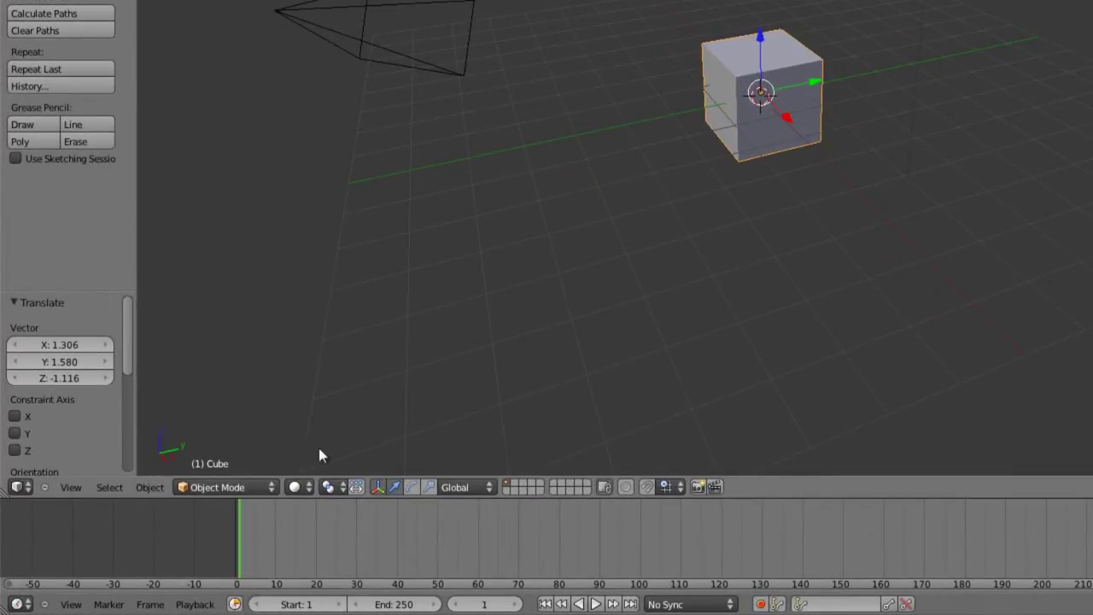
# Step: Toggle the 3D transform manipulator off and on twice, leaving it visible
pyautogui.click(377, 487)
pyautogui.click(376, 487)
pyautogui.click(376, 487)
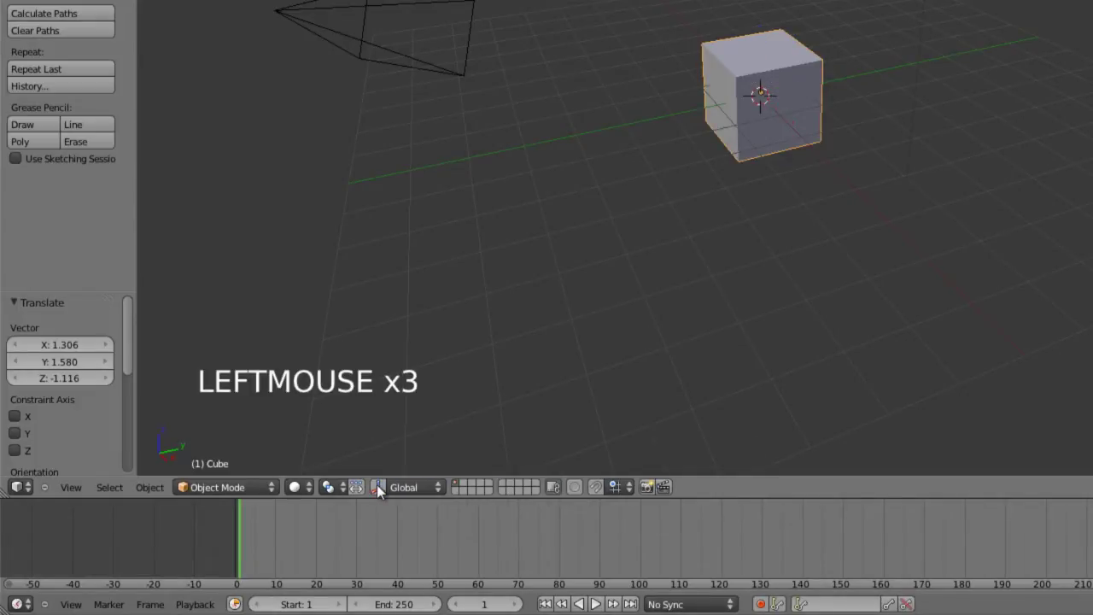
pyautogui.click(378, 487)
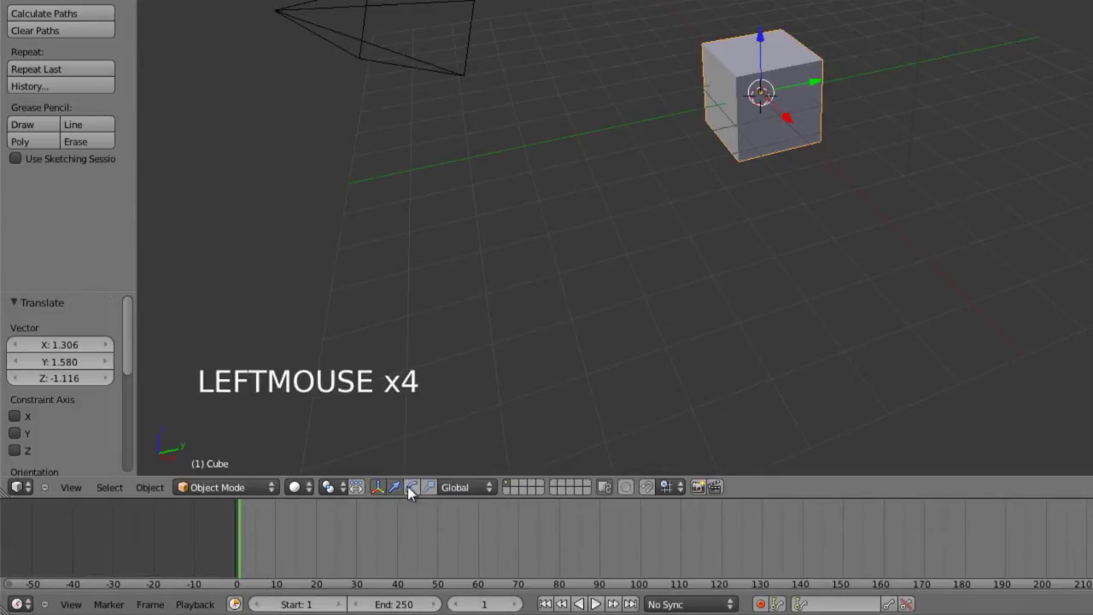
# Step: Switch the manipulator between move arrows, rotation rings and scale handles
pyautogui.click(394, 487)
pyautogui.click(411, 486)
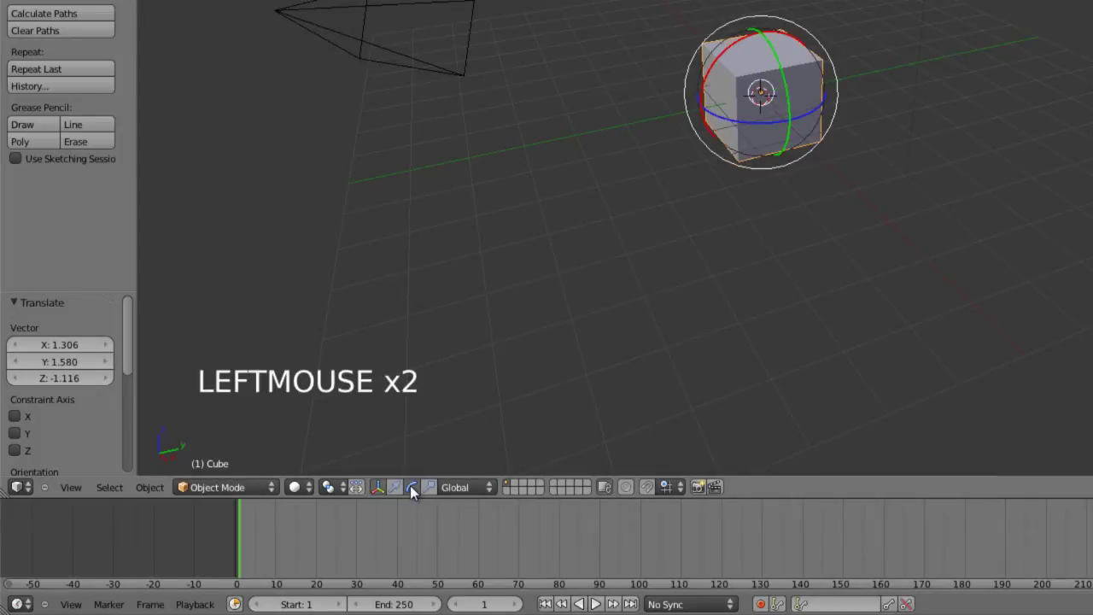
pyautogui.click(427, 486)
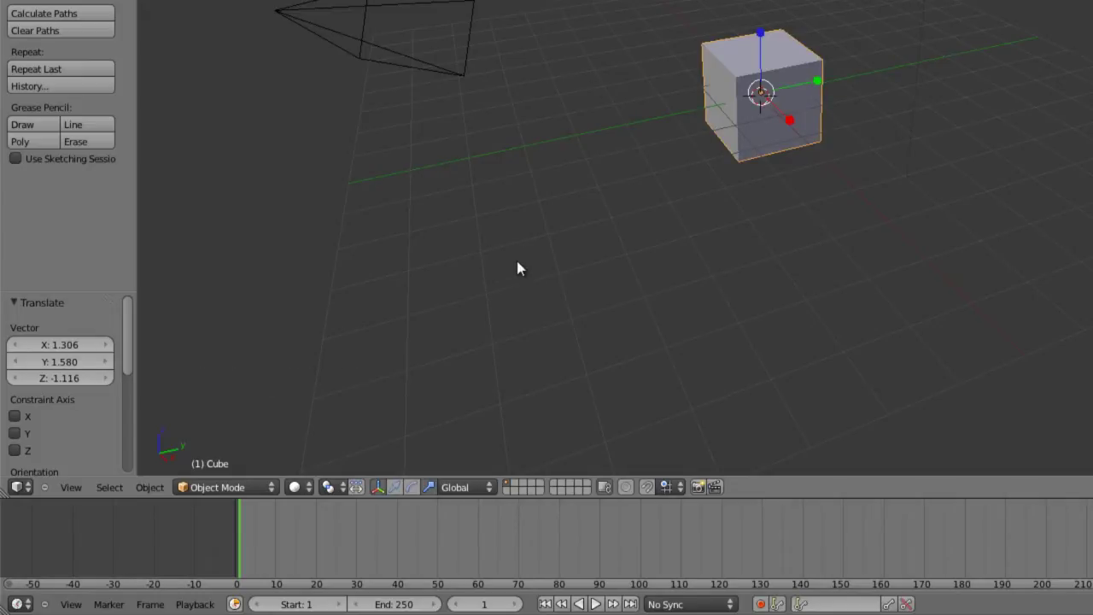
# Step: Combine scale, rotate and move on the gizmo, then move the cube and rotate it 13.145° about Y
pyautogui.keyDown('shift'); pyautogui.click(411, 486); pyautogui.keyUp('shift')
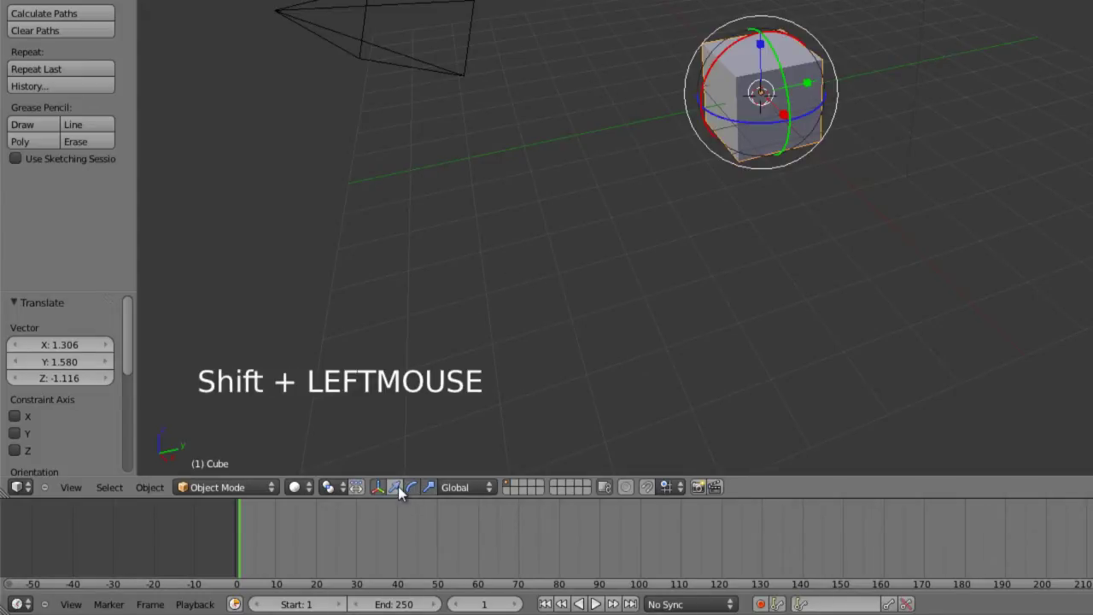
pyautogui.keyDown('shift'); pyautogui.click(396, 486); pyautogui.keyUp('shift')
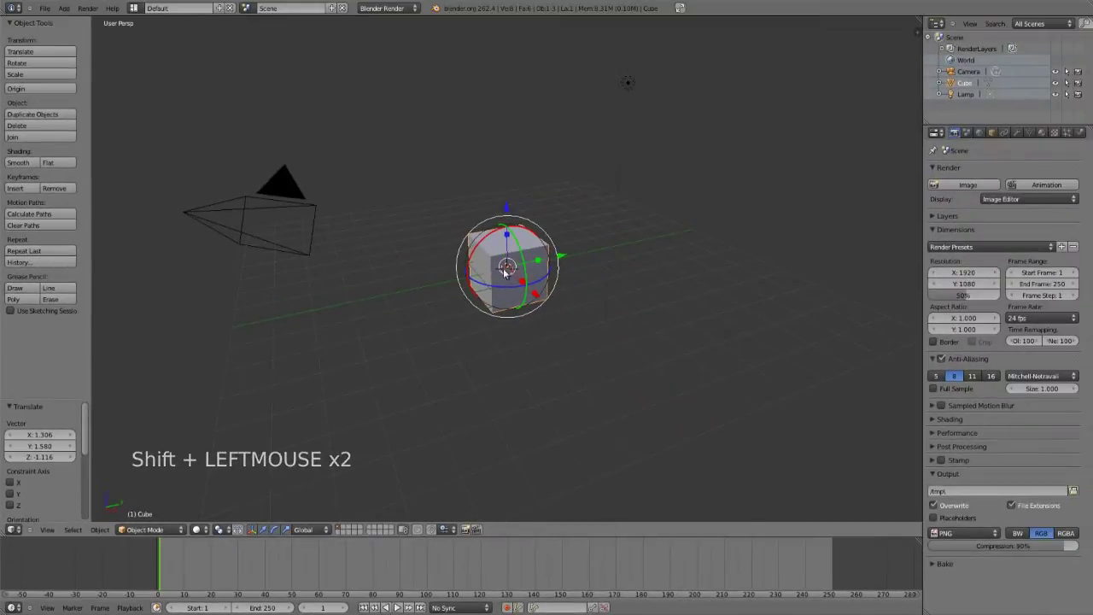
pyautogui.moveTo(507, 266); pyautogui.dragTo(487, 256)
pyautogui.click(495, 236)
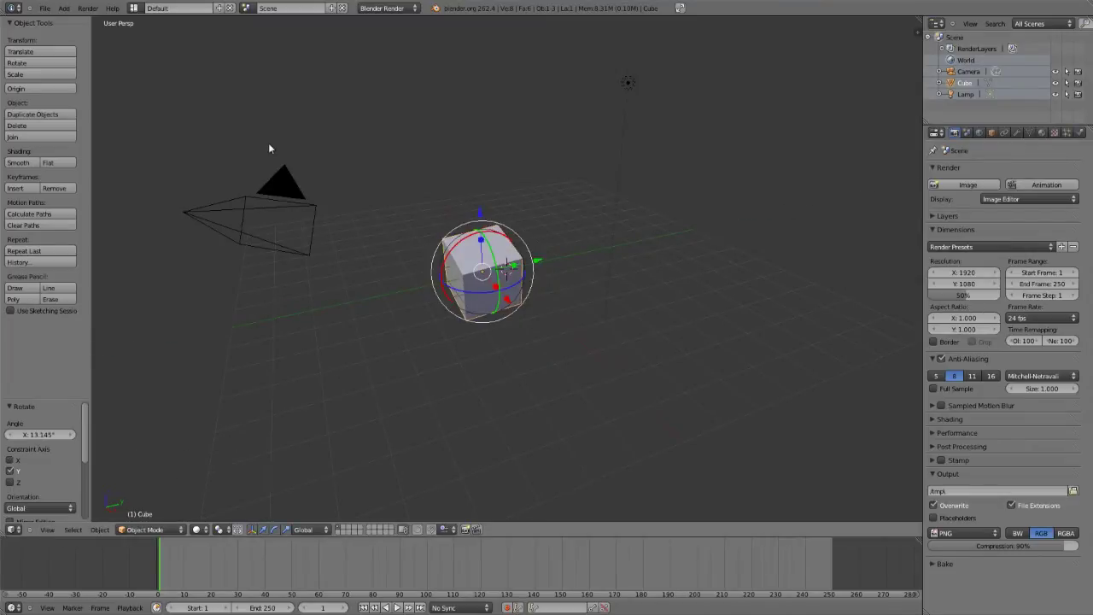
# Step: Hide the manipulator and move the cube with Tool Shelf Translate by X 1.181, Y 2.627, Z -0.03822
pyautogui.click(238, 530)
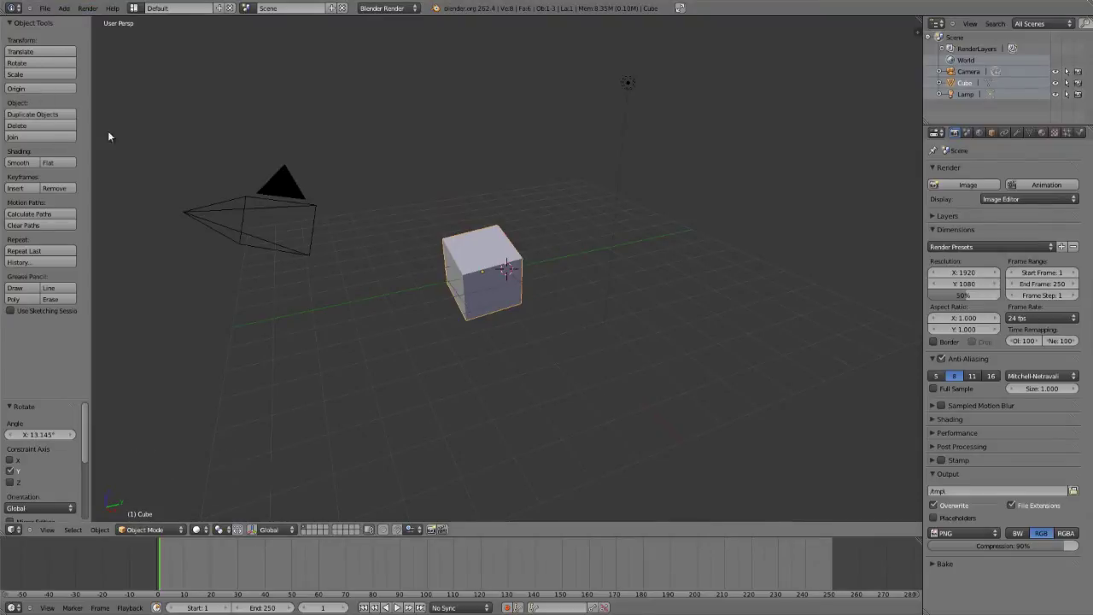
pyautogui.click(42, 52)
pyautogui.click(111, 56)
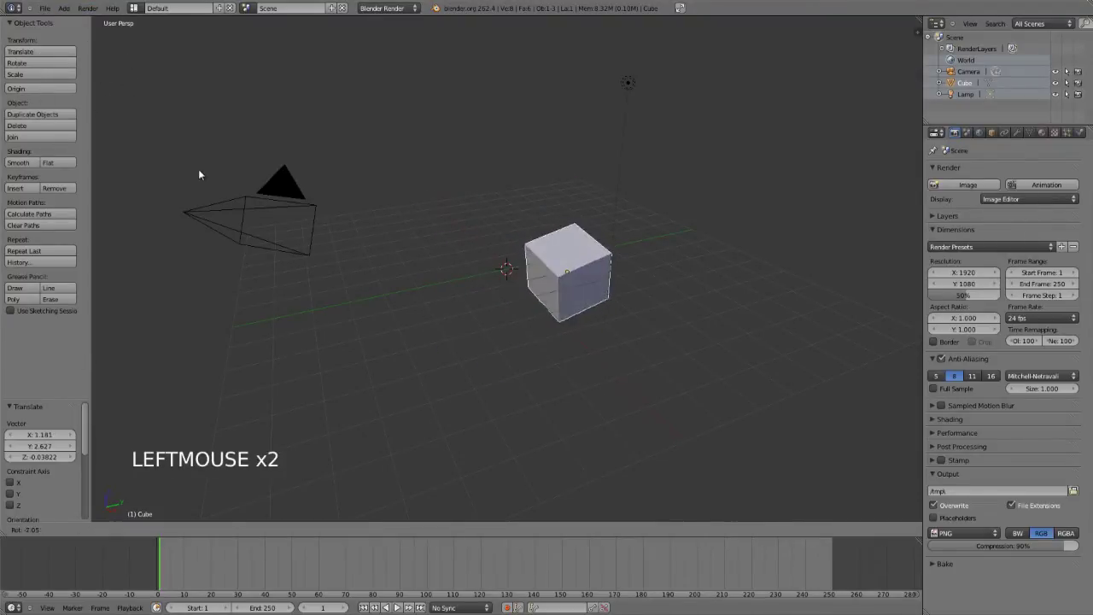
# Step: Start and cancel a rotation, a scale and another move from the Tool Shelf, leaving the cube unchanged
pyautogui.rightClick(198, 169)
pyautogui.click(17, 74)
pyautogui.rightClick(219, 298)
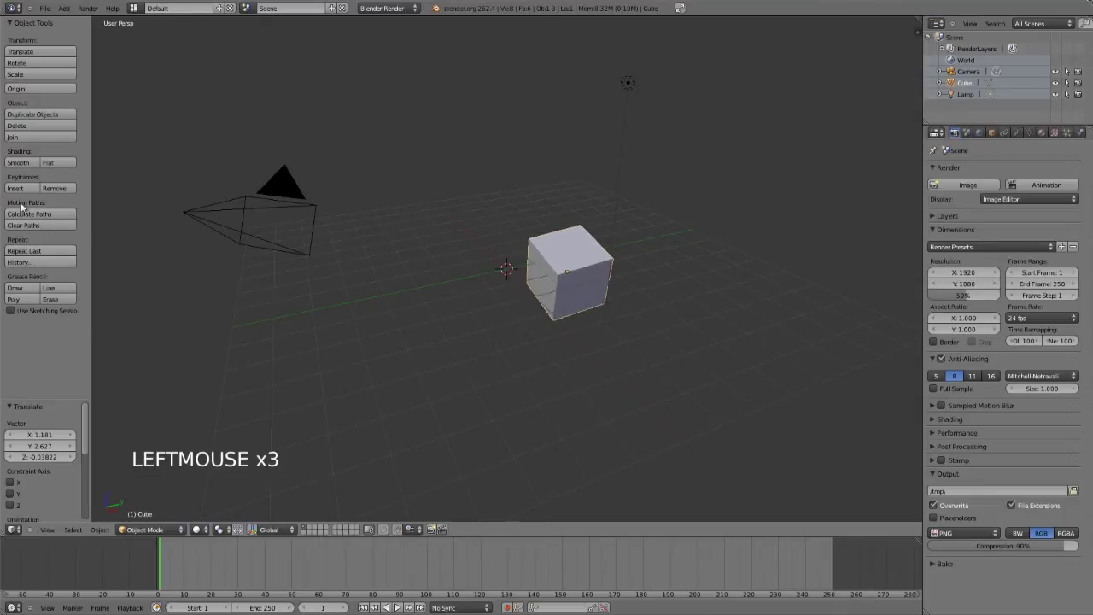
pyautogui.click(38, 52)
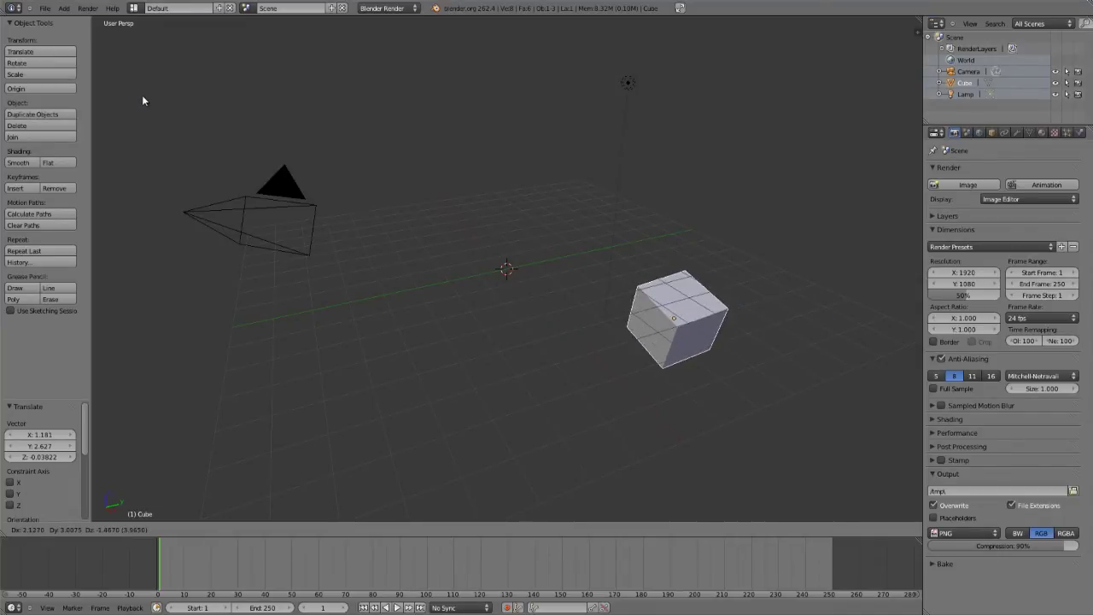
pyautogui.press('Escape')
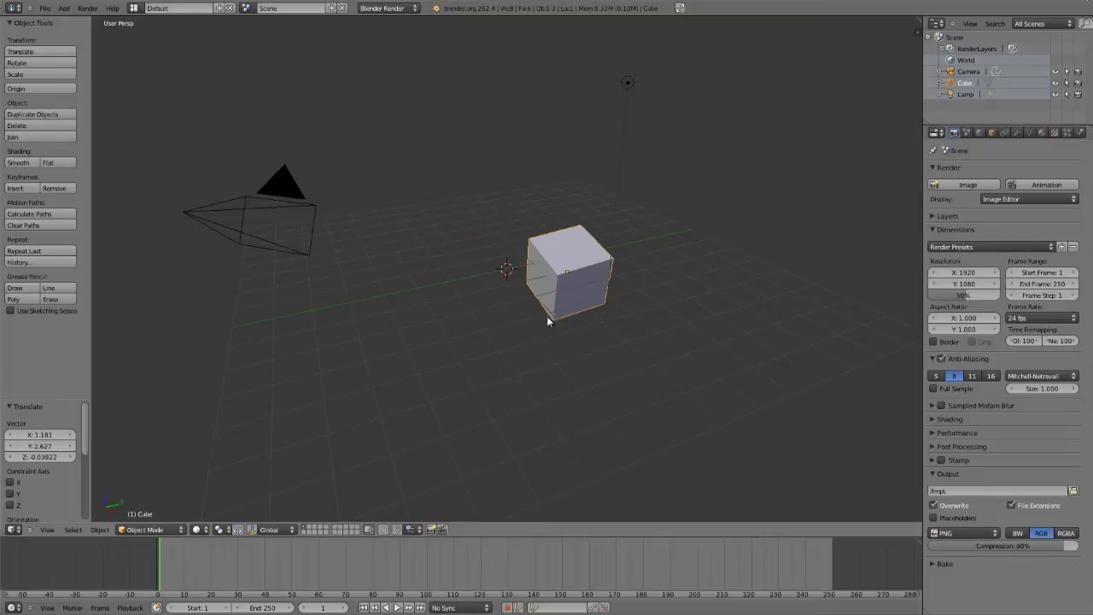
# Step: Move the cube with G back near the grid centre, then start and cancel S, R and G
pyautogui.press('g')
pyautogui.click(471, 298)
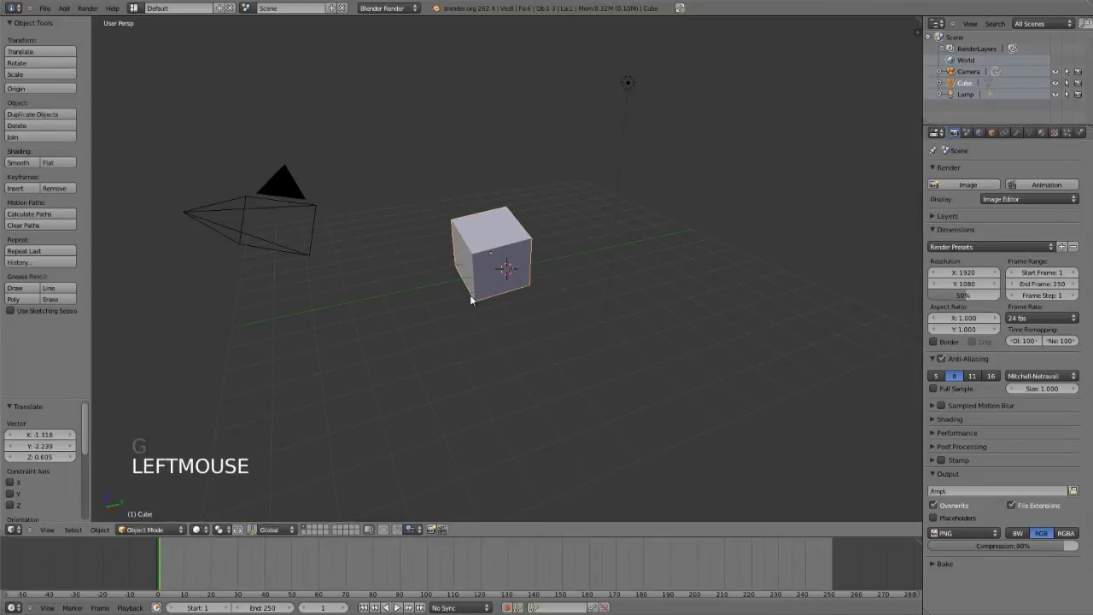
pyautogui.press('s')
pyautogui.press('s')
pyautogui.rightClick(422, 322)
pyautogui.press('r')
pyautogui.press('r')
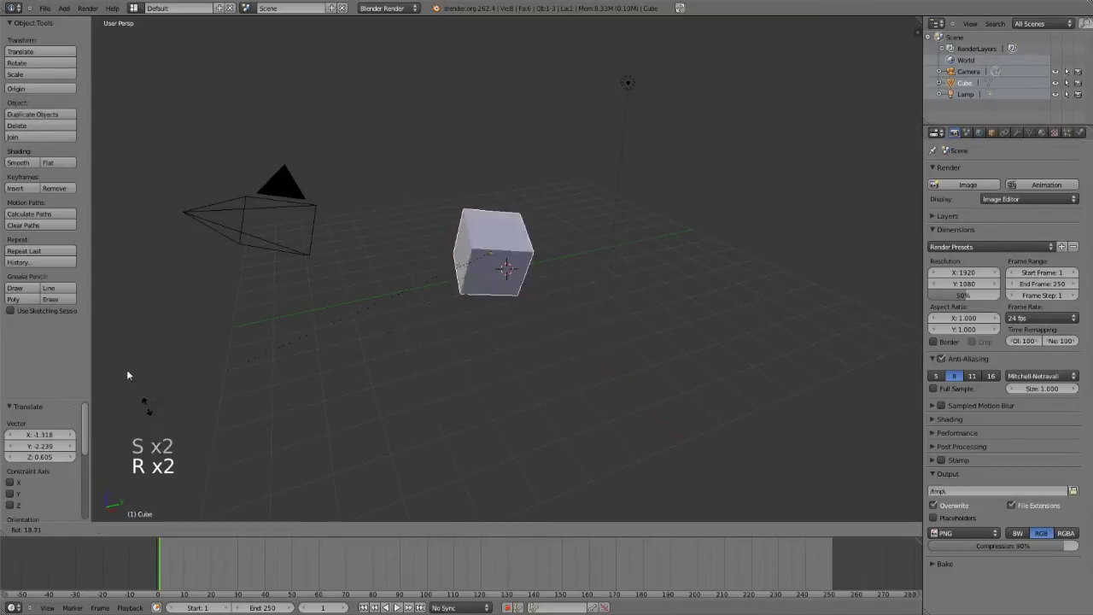
pyautogui.rightClick(399, 150)
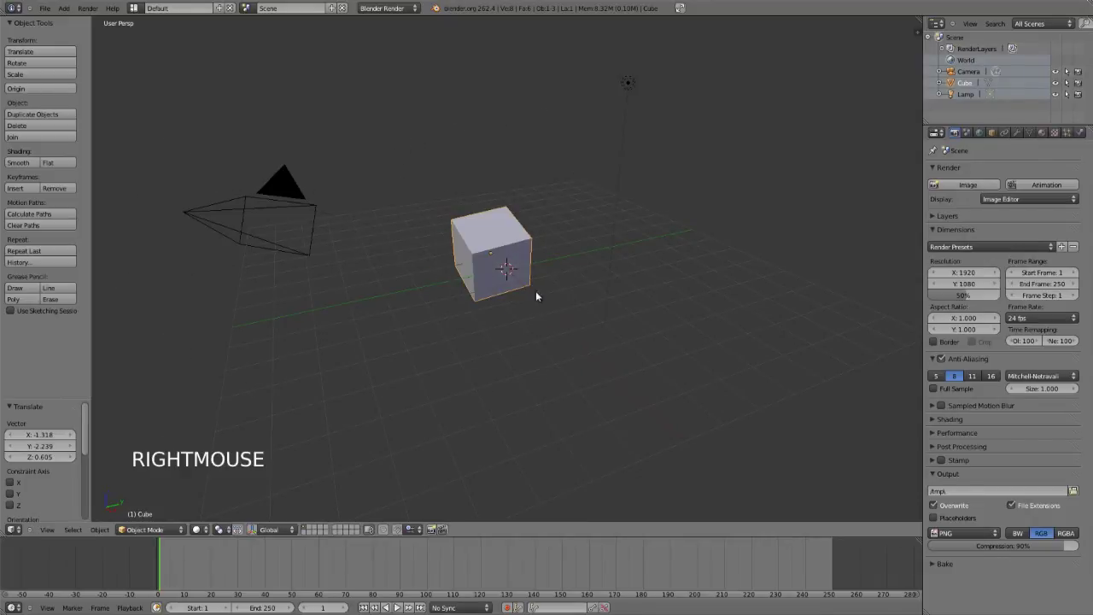
pyautogui.press('g')
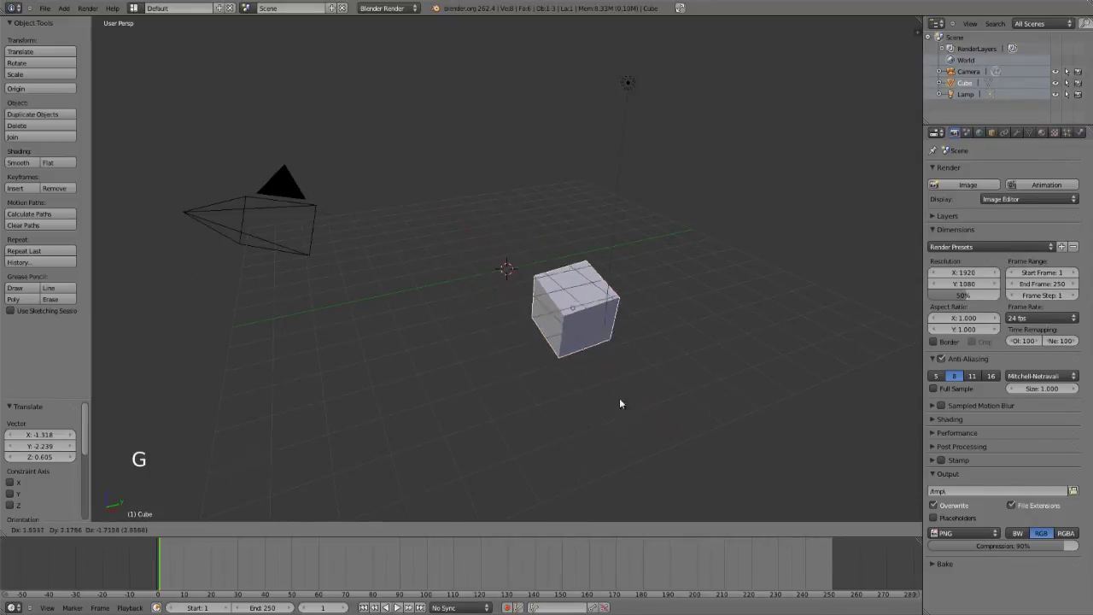
pyautogui.rightClick(508, 383)
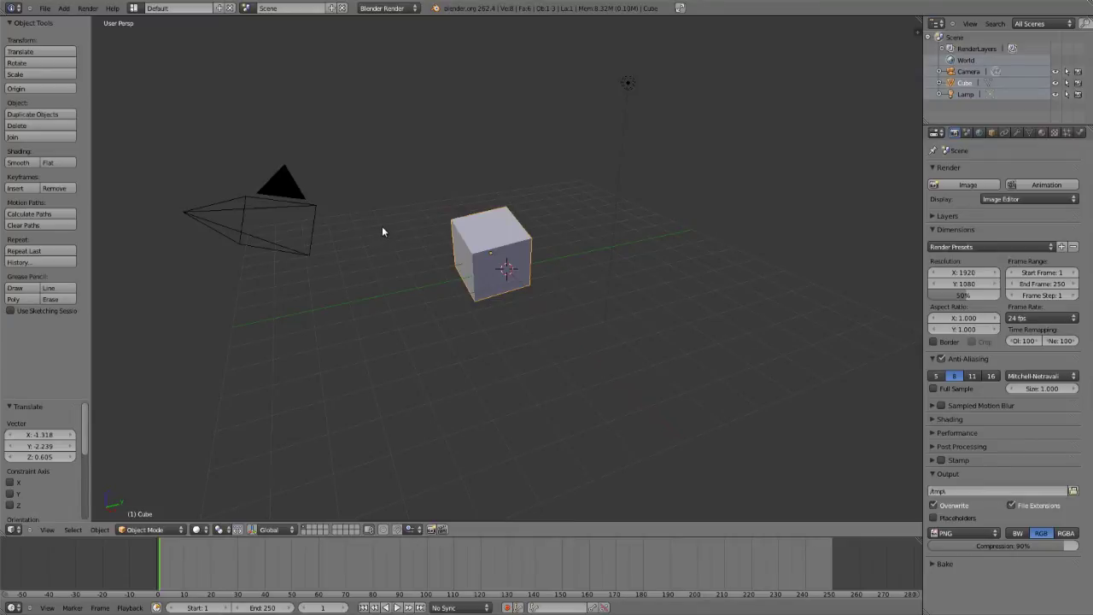
# Step: Grab the cube and cycle its move constraint through global Y, X, Z and local Y, Z, then cancel
pyautogui.press('g')
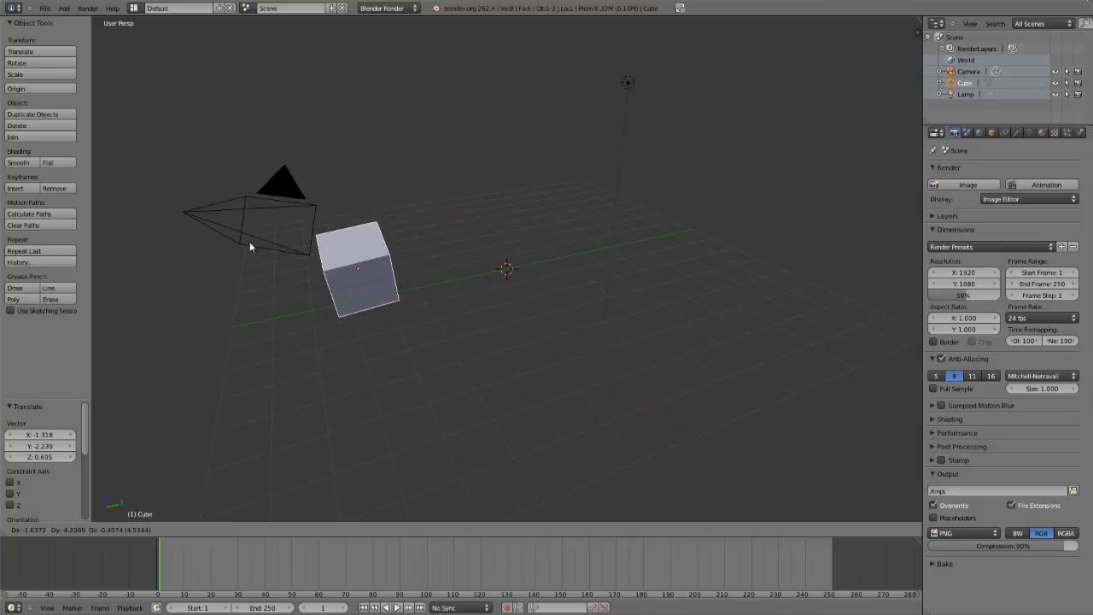
pyautogui.press('y')
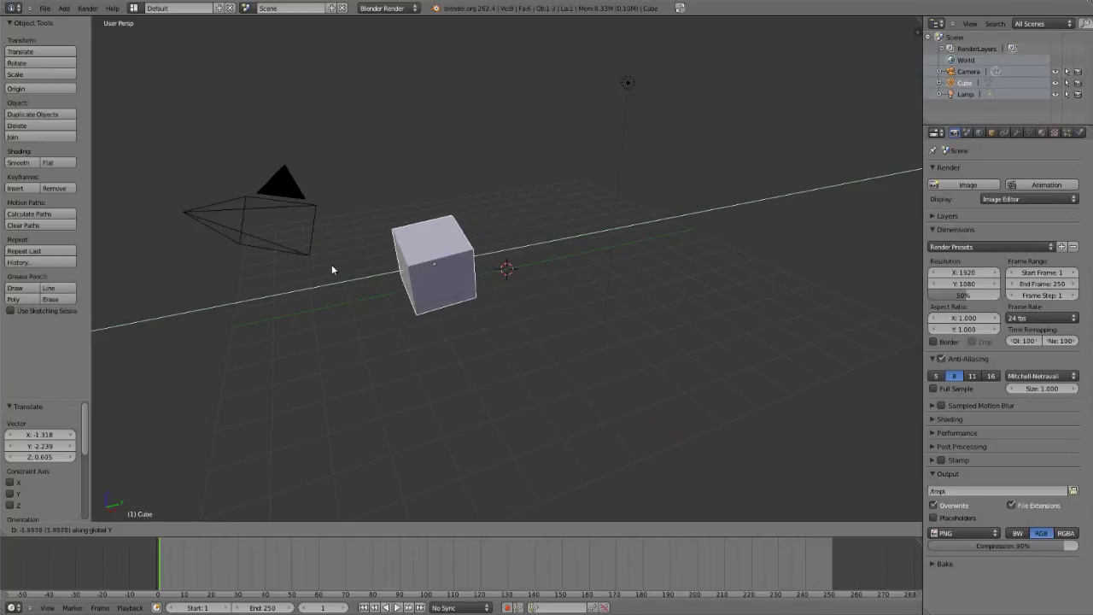
pyautogui.press('x')
pyautogui.press('z')
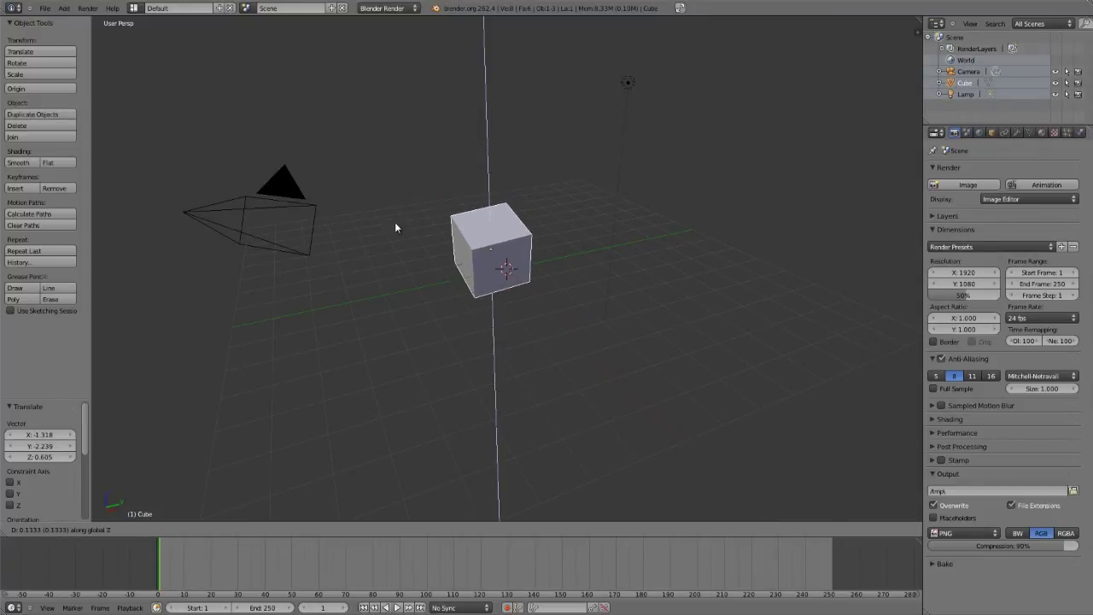
pyautogui.press('y')
pyautogui.press('y')
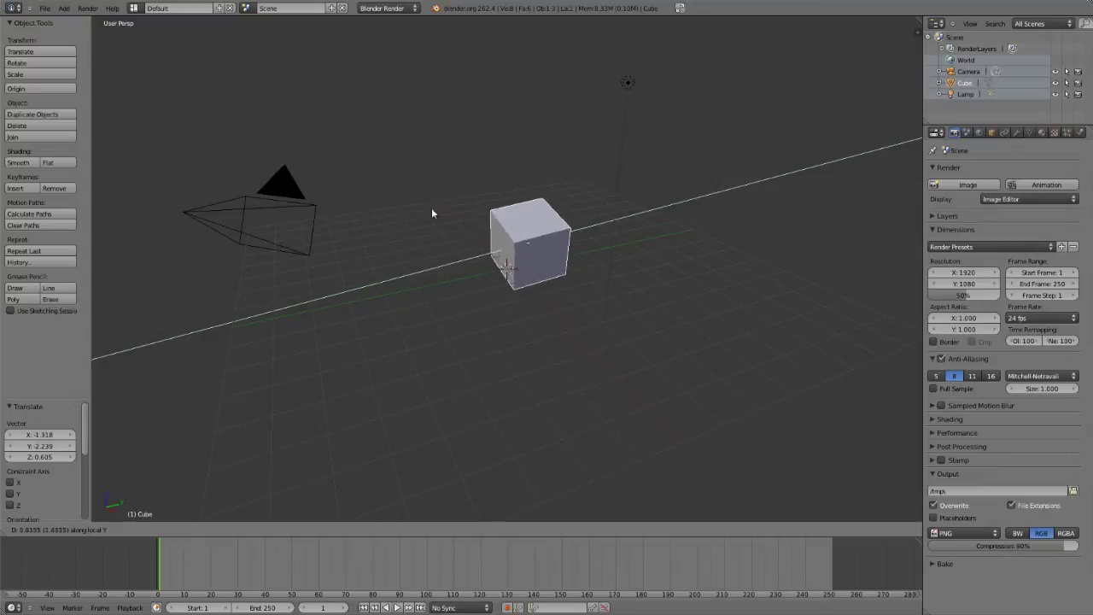
pyautogui.press('z')
pyautogui.press('z')
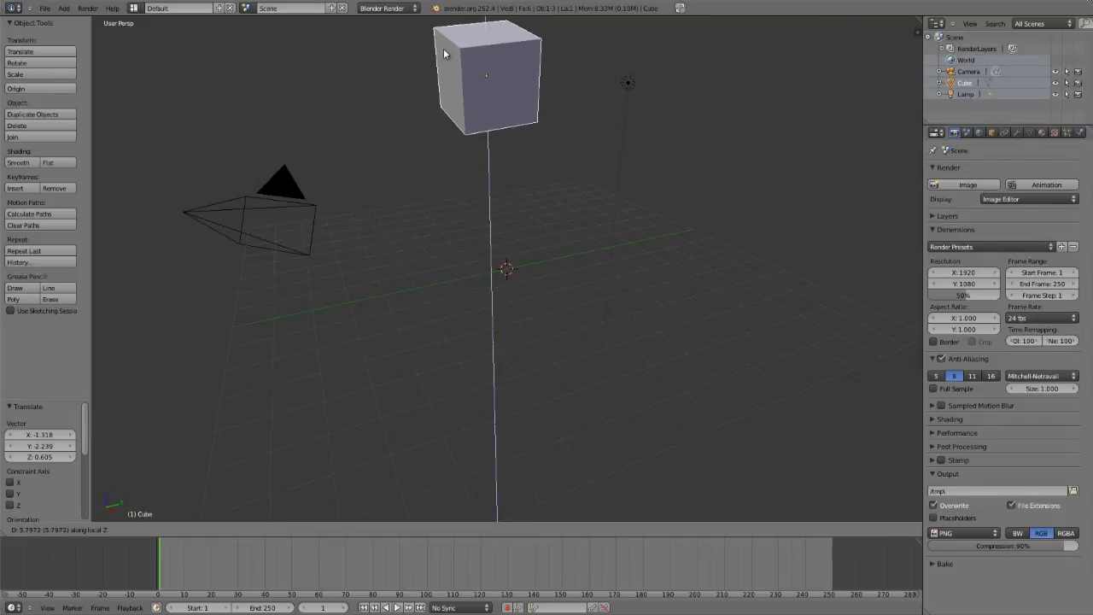
pyautogui.press('z')
pyautogui.press('z')
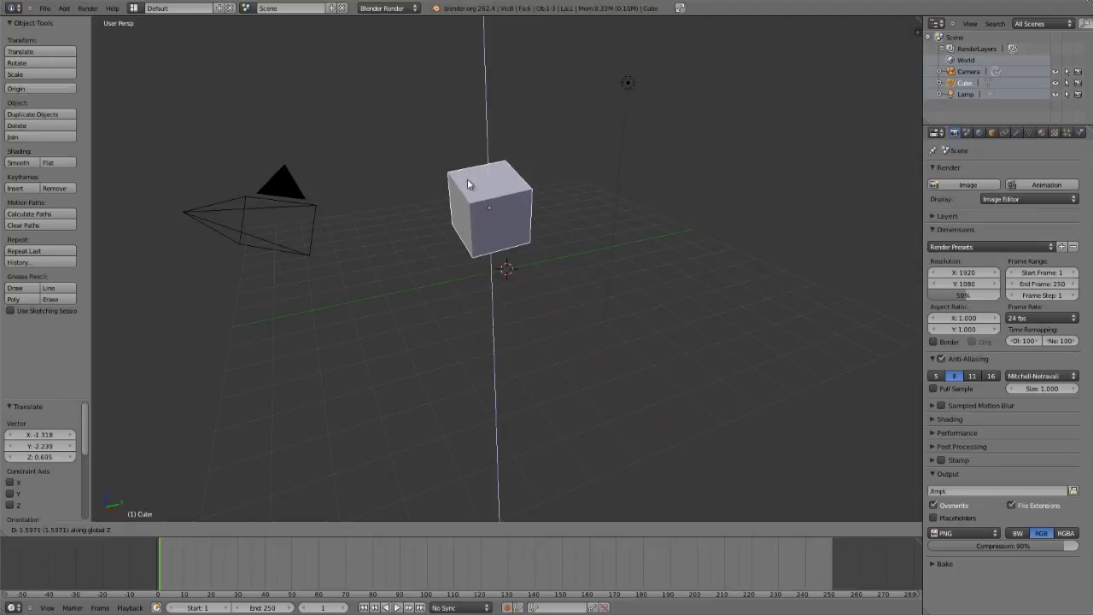
pyautogui.rightClick(468, 179)
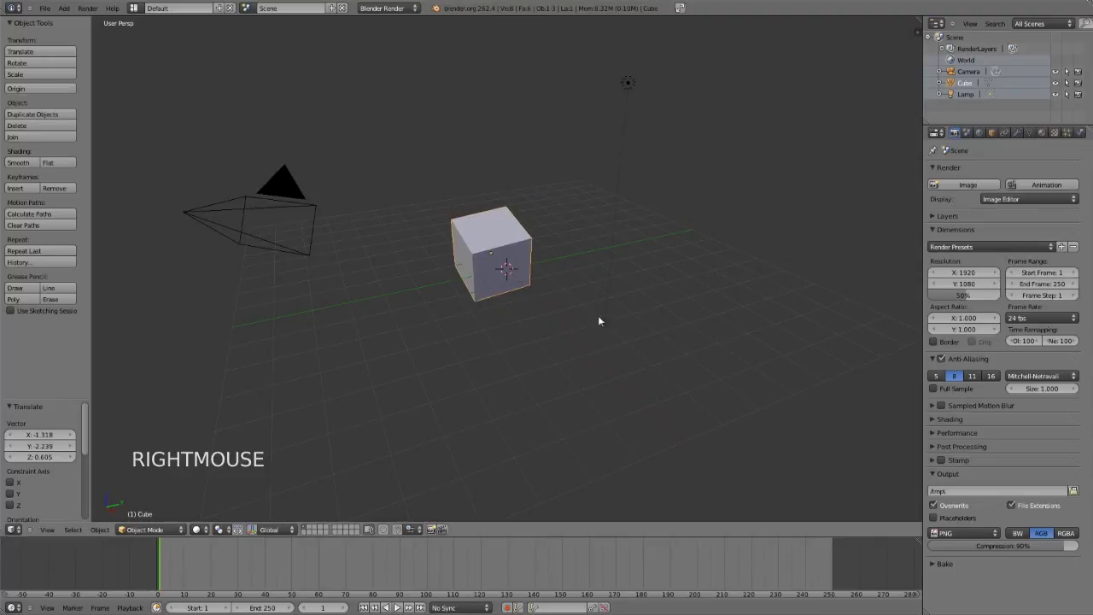
# Step: Scale the cube while cycling Shift+Z locks (XY only, local Z, uniform, global Z), then cancel
pyautogui.moveTo(527, 328); pyautogui.dragTo(613, 225, button='middle')
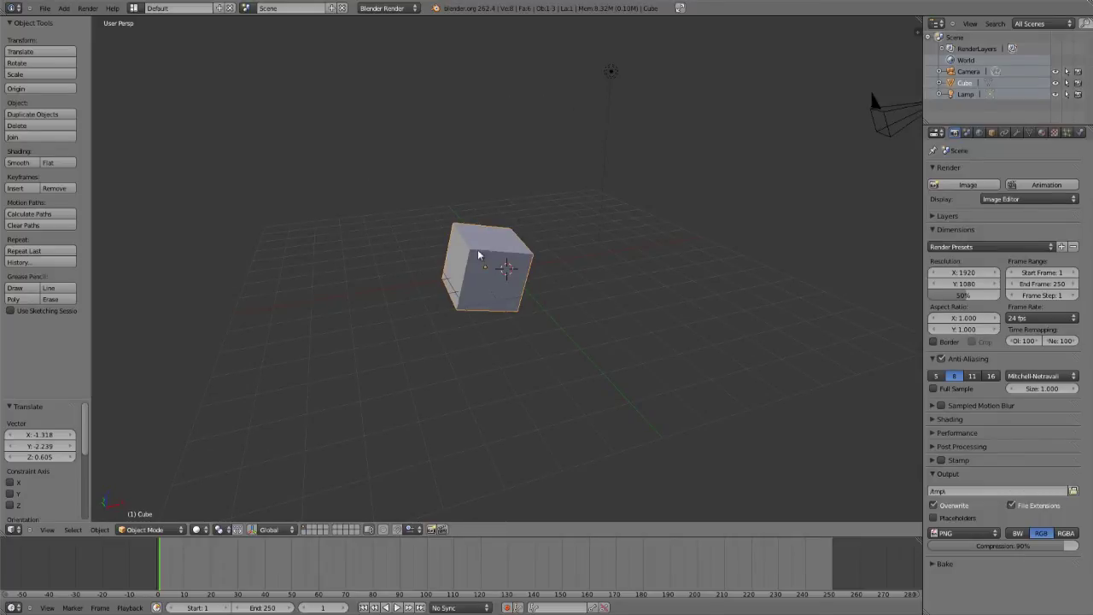
pyautogui.press('s')
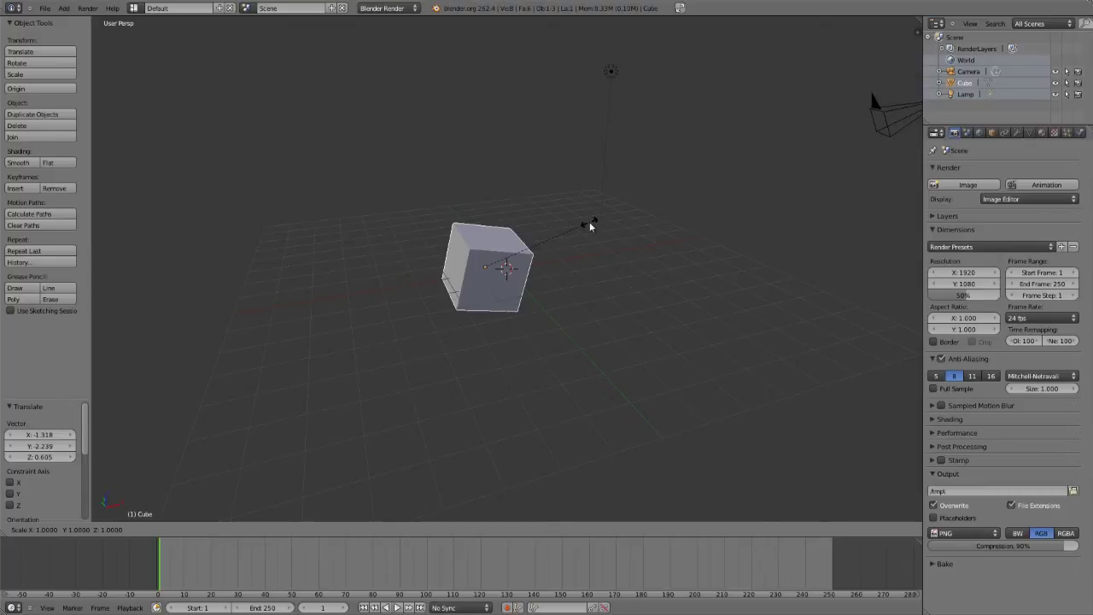
pyautogui.hotkey('shift', 'z')
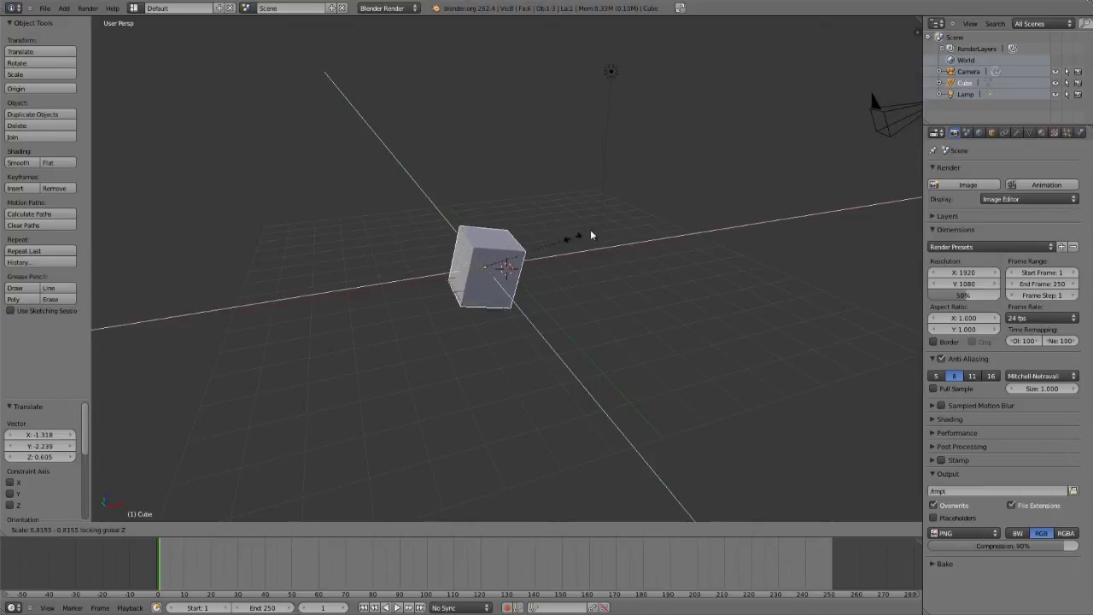
pyautogui.hotkey('shift', 'z')
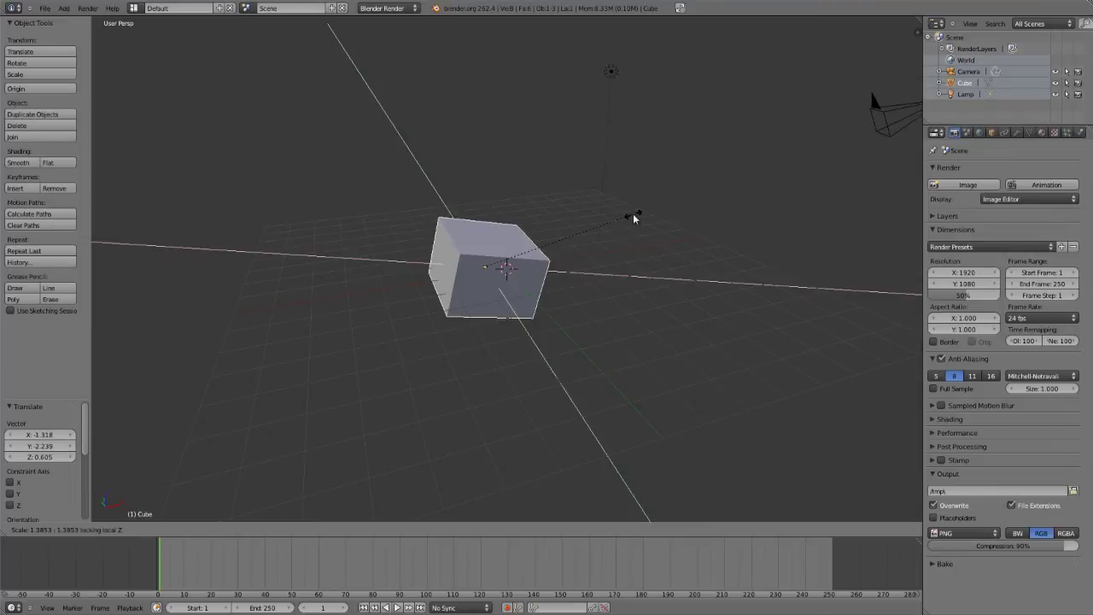
pyautogui.hotkey('shift', 'z')
pyautogui.hotkey('shift', 'z')
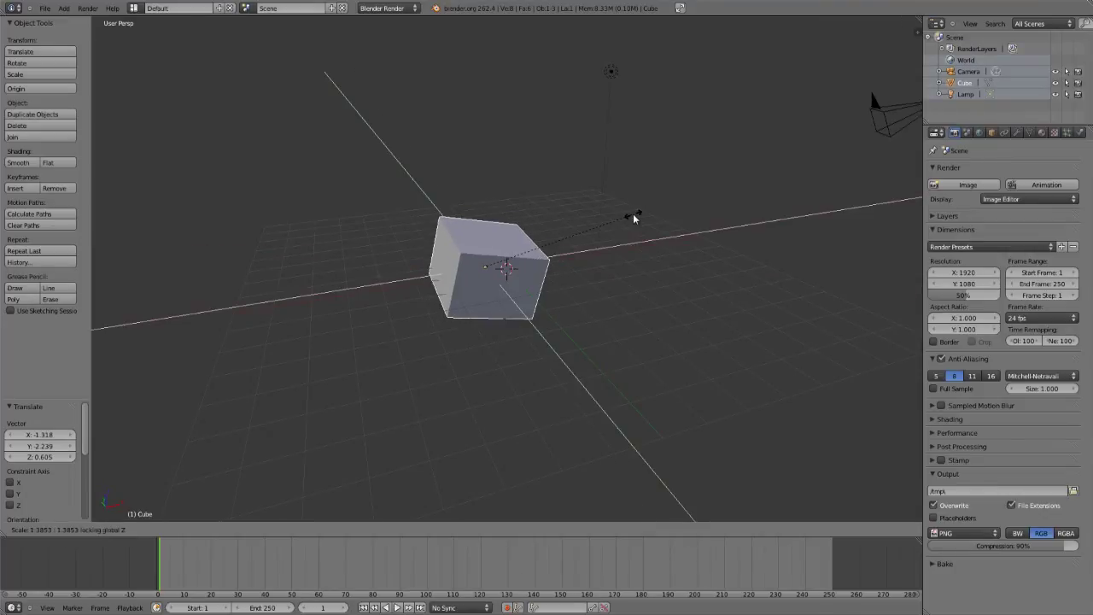
pyautogui.hotkey('shift', 'z')
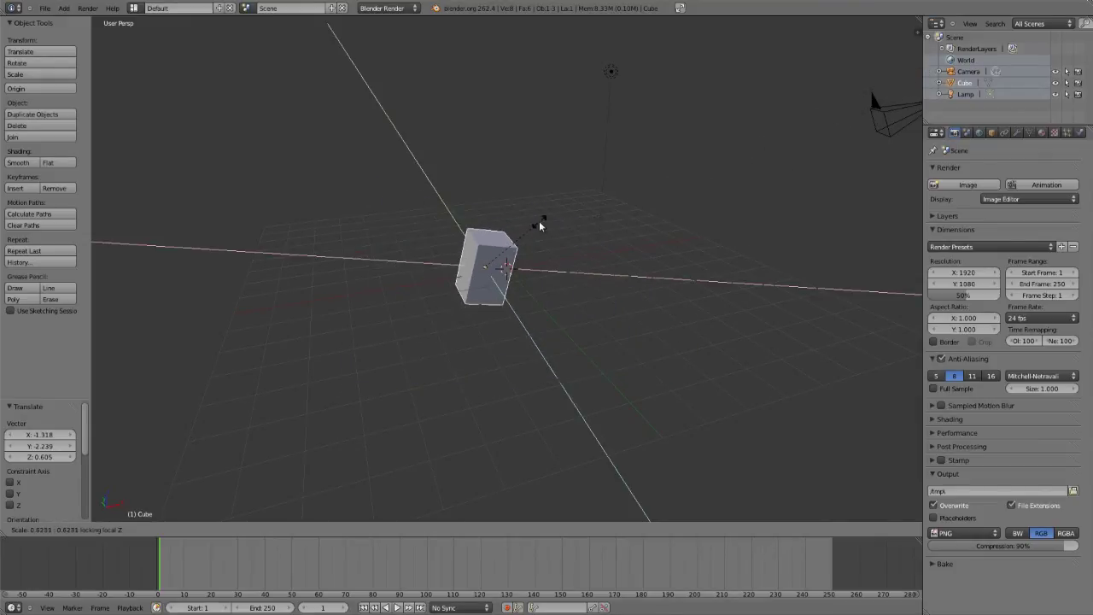
pyautogui.rightClick(539, 220)
pyautogui.click(542, 220)
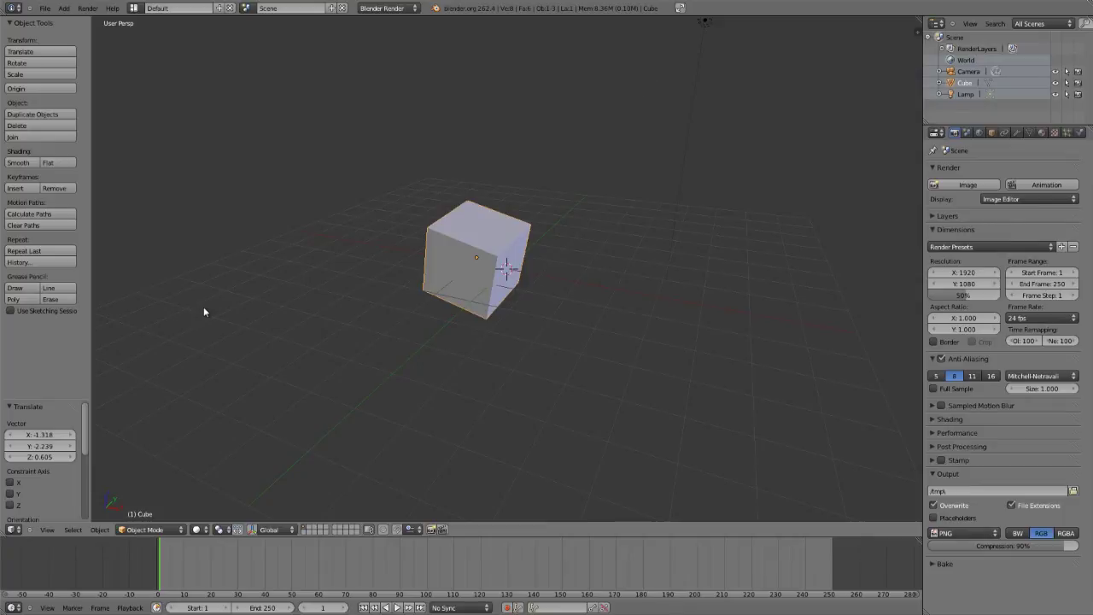
# Step: Show the transform manipulator and set the transform orientation to Local, orbiting around the cube
pyautogui.click(254, 531)
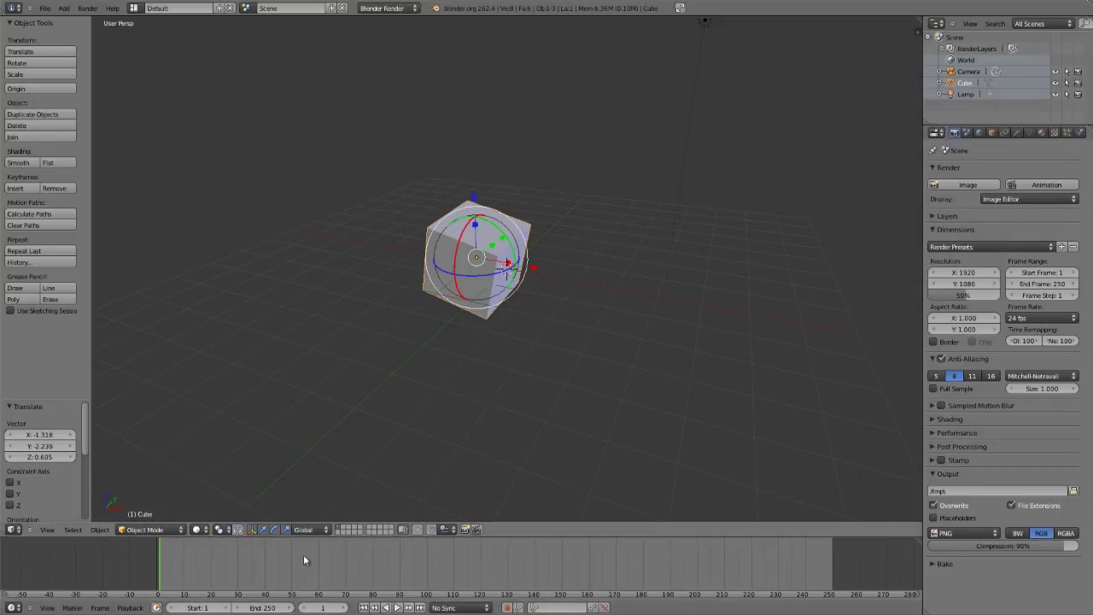
pyautogui.click(301, 529)
pyautogui.click(325, 528)
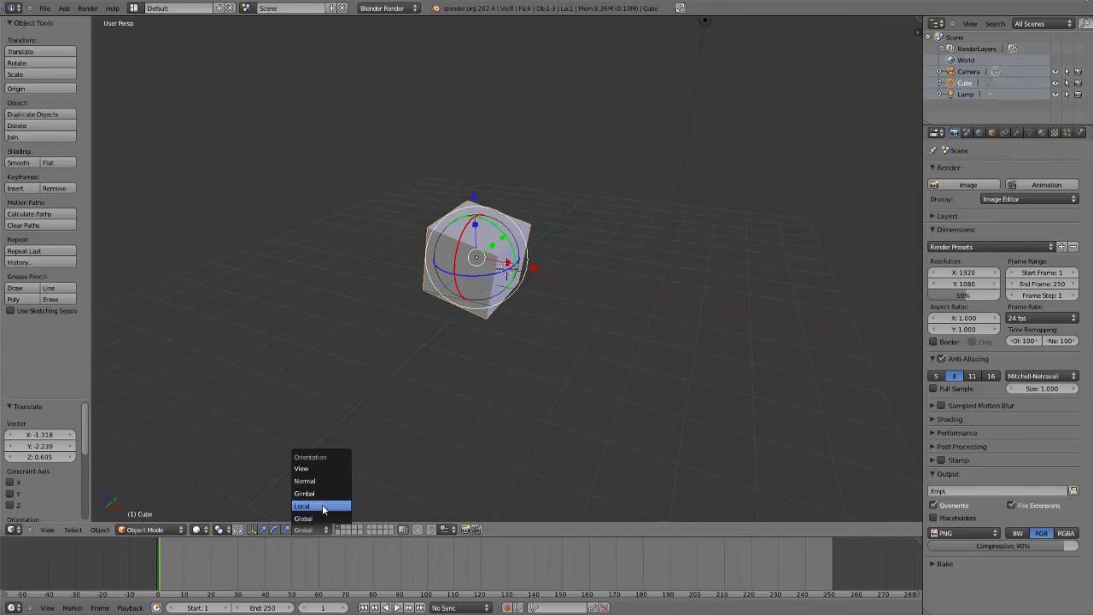
pyautogui.click(323, 507)
pyautogui.moveTo(561, 318); pyautogui.dragTo(498, 301, button='middle')
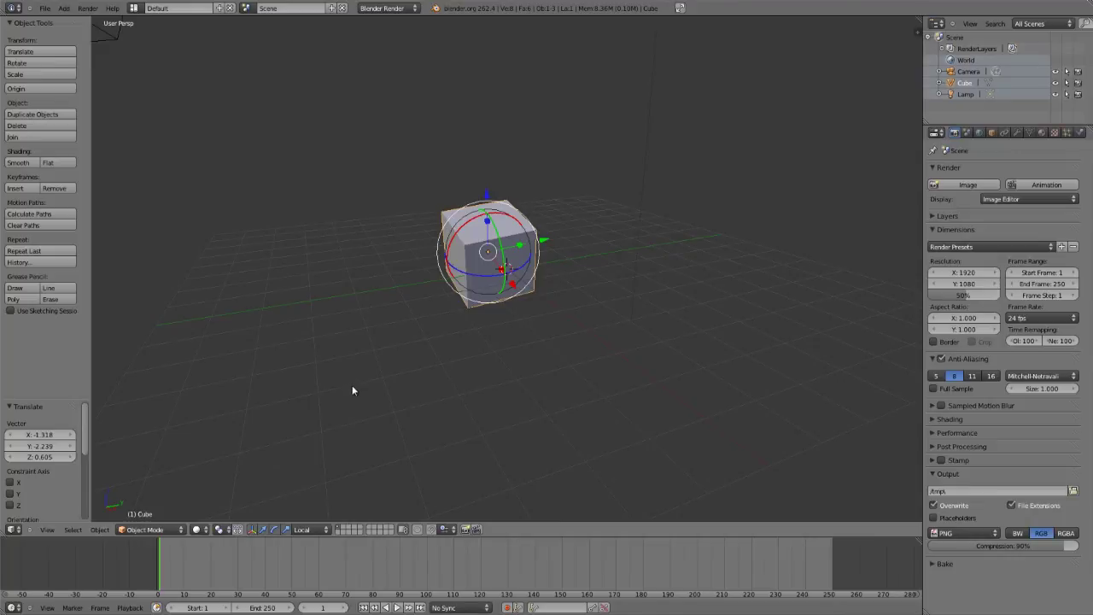
pyautogui.moveTo(417, 342); pyautogui.dragTo(446, 357, button='middle')
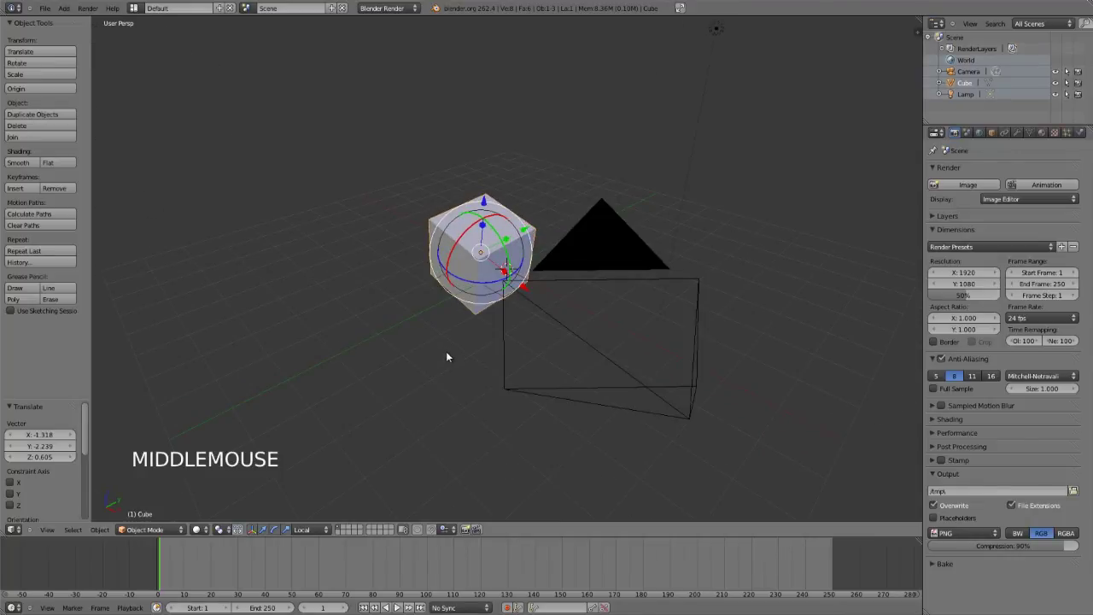
# Step: Try a G X move along the cube's local X axis and cancel it
pyautogui.moveTo(468, 358); pyautogui.dragTo(515, 347, button='middle')
pyautogui.press('g')
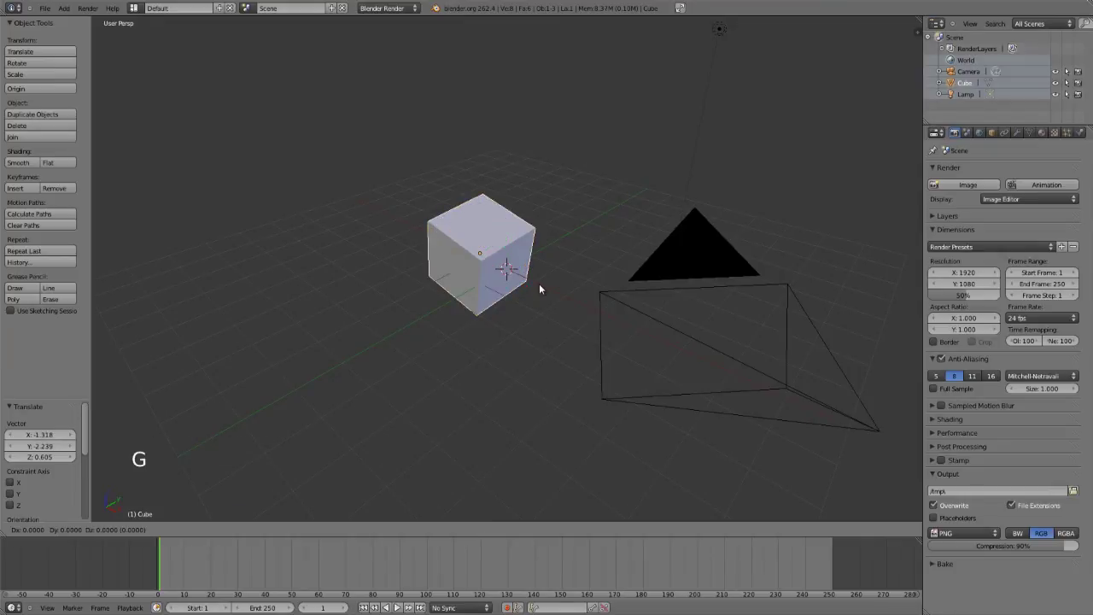
pyautogui.press('x')
pyautogui.press('x')
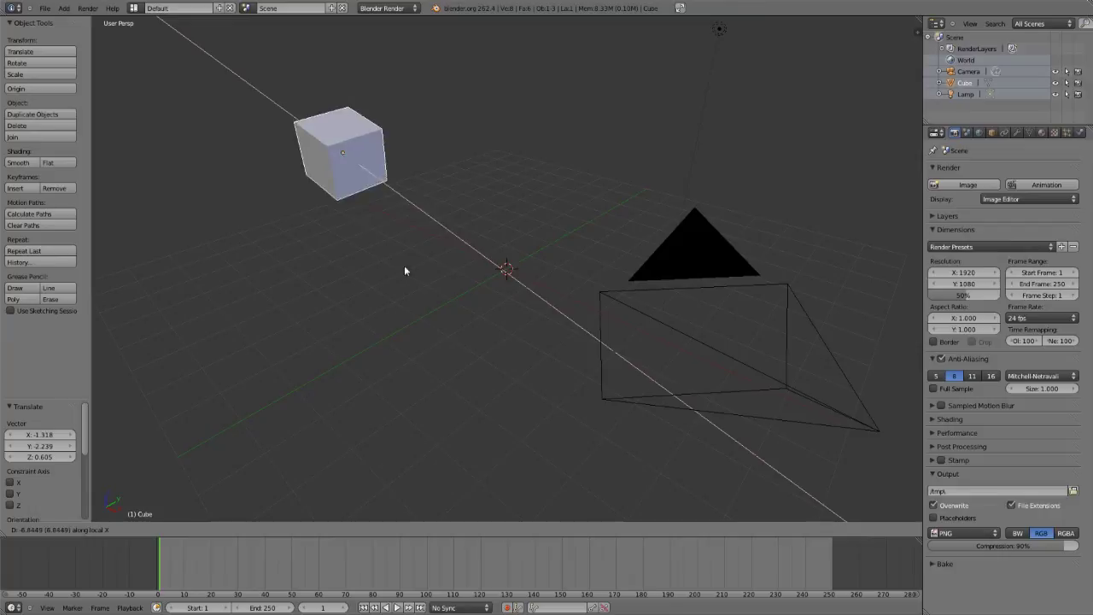
pyautogui.rightClick(665, 399)
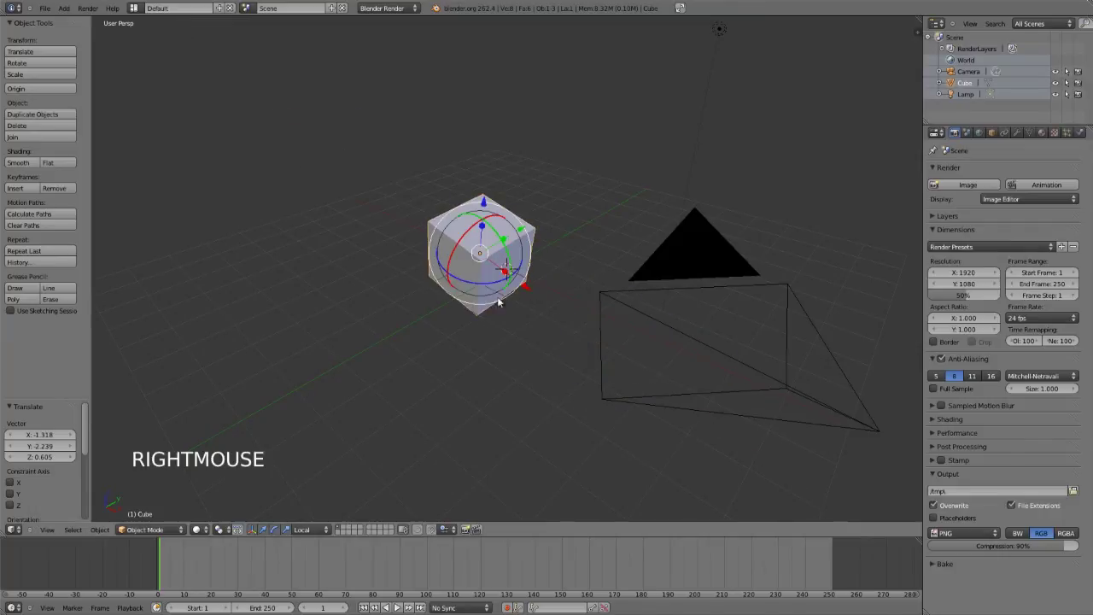
# Step: Switch transform orientation to View, try and cancel a G X move, then reopen the orientation list
pyautogui.click(309, 530)
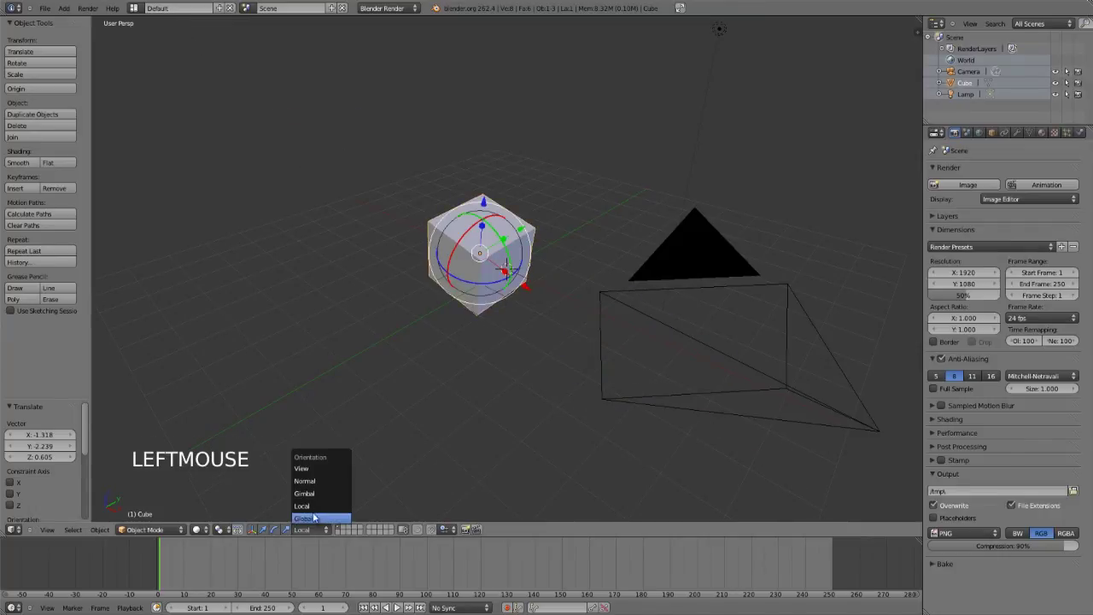
pyautogui.click(318, 469)
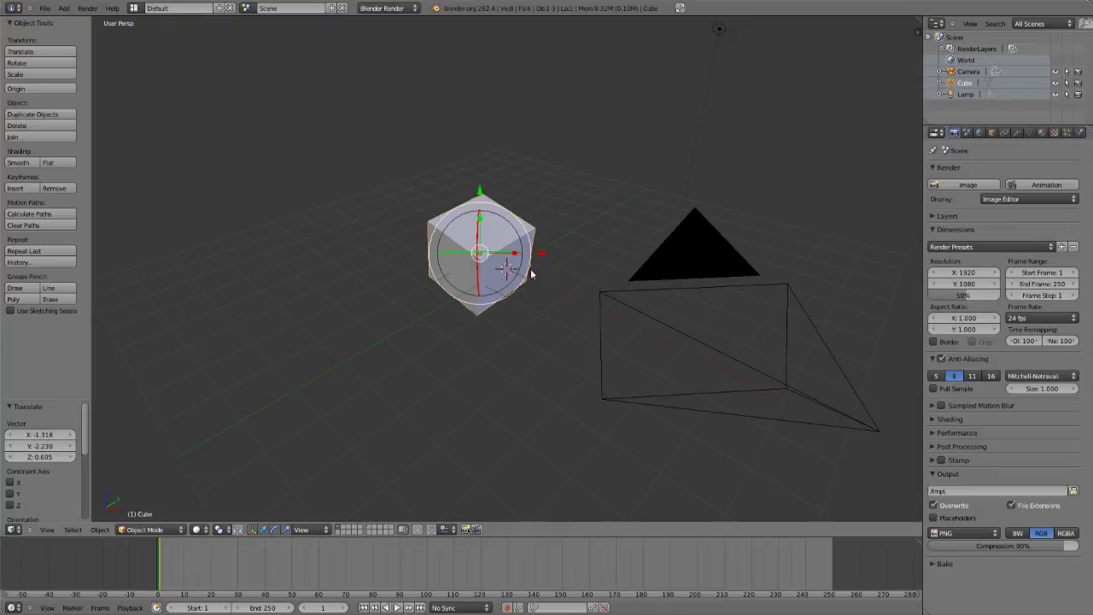
pyautogui.press('g')
pyautogui.press('x')
pyautogui.press('x')
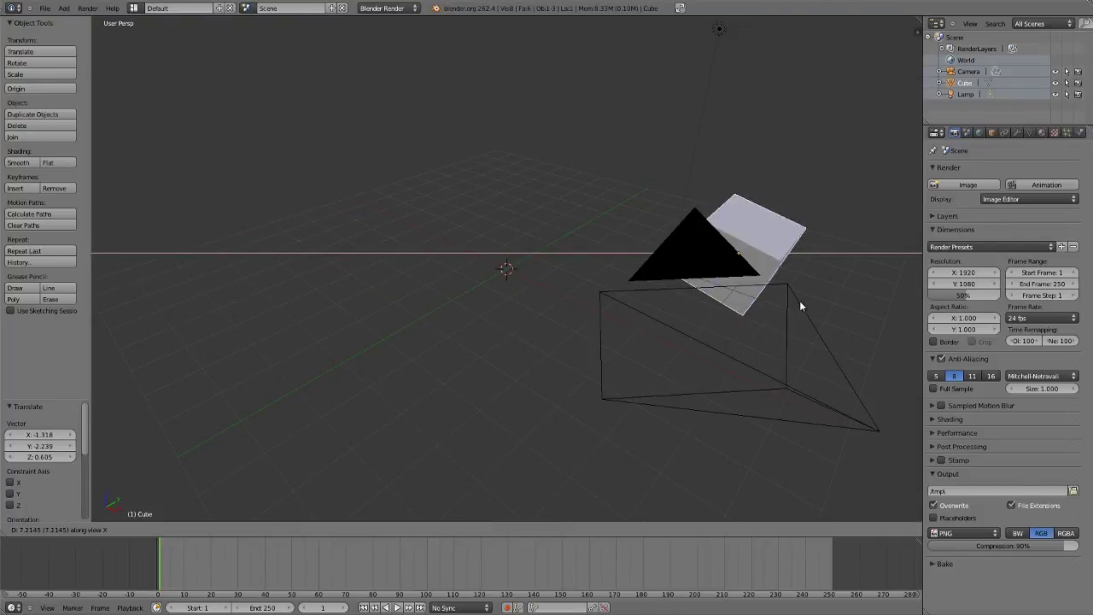
pyautogui.rightClick(296, 514)
pyautogui.click(313, 530)
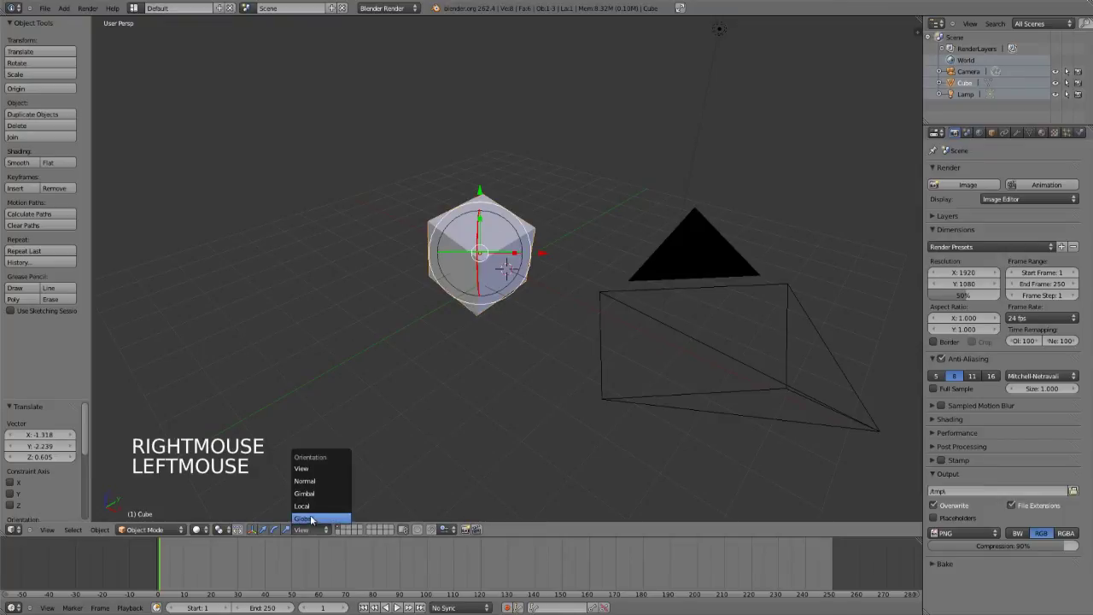